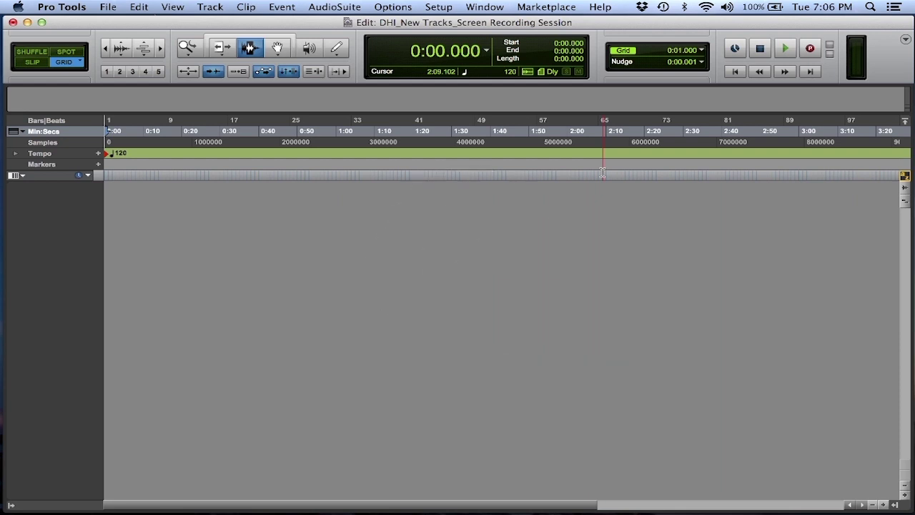
- Open the Track menu for the empty session
click(210, 7)
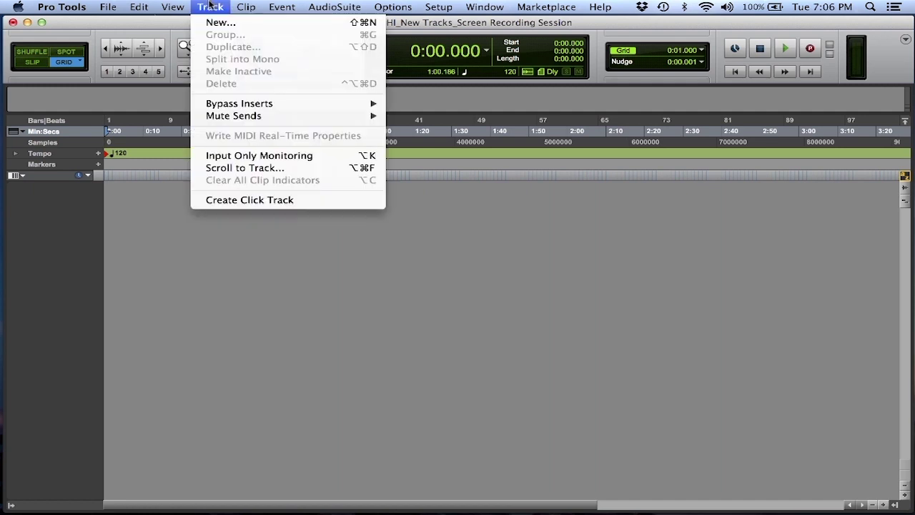
click(210, 22)
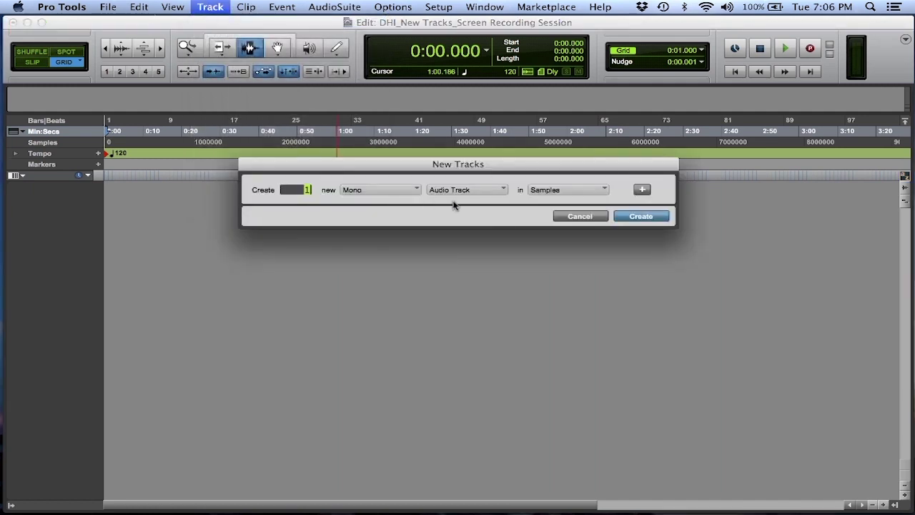
drag(429, 164, 421, 168)
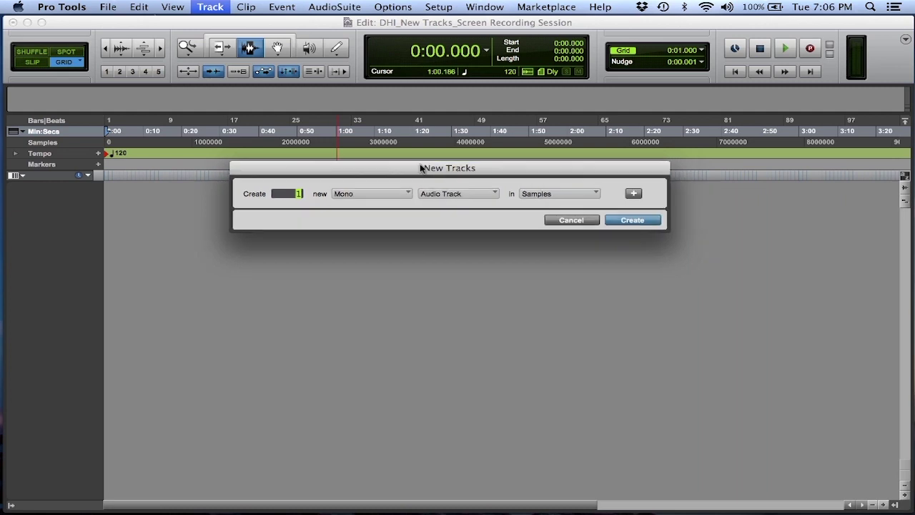
click(368, 197)
click(359, 215)
click(471, 195)
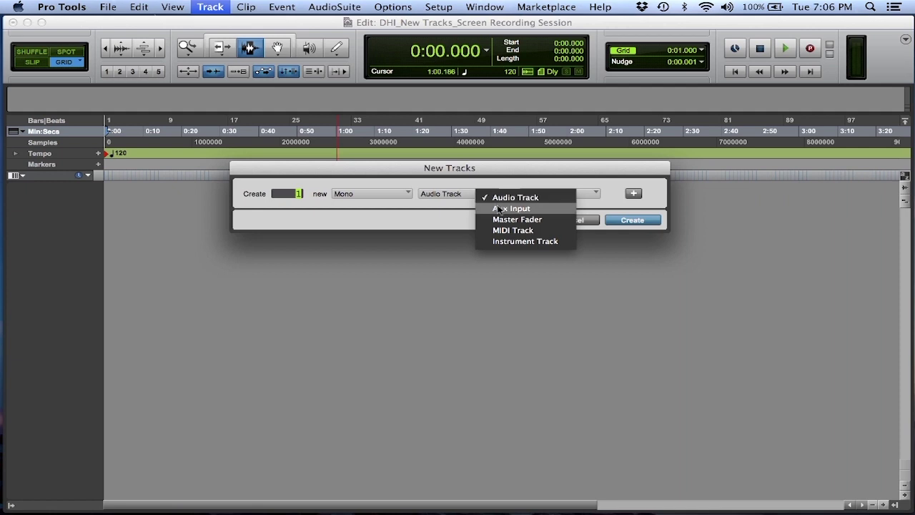
click(458, 189)
click(554, 198)
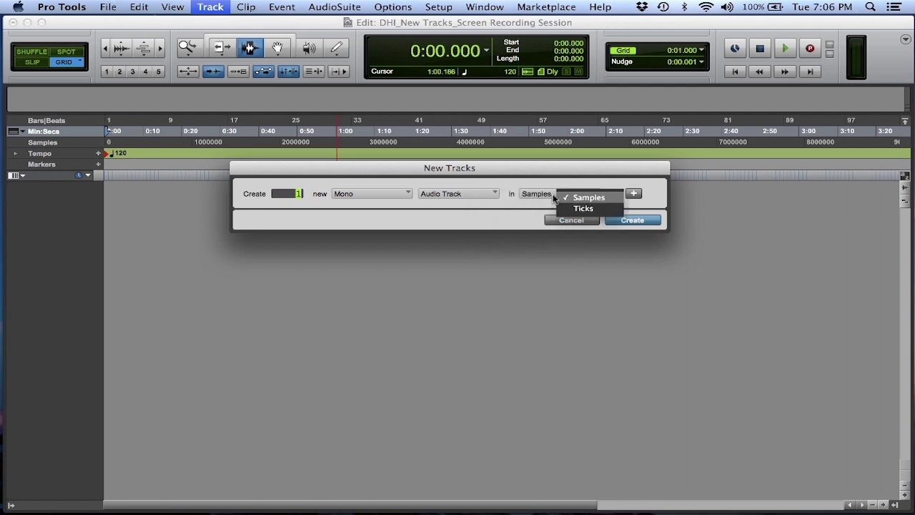
click(545, 181)
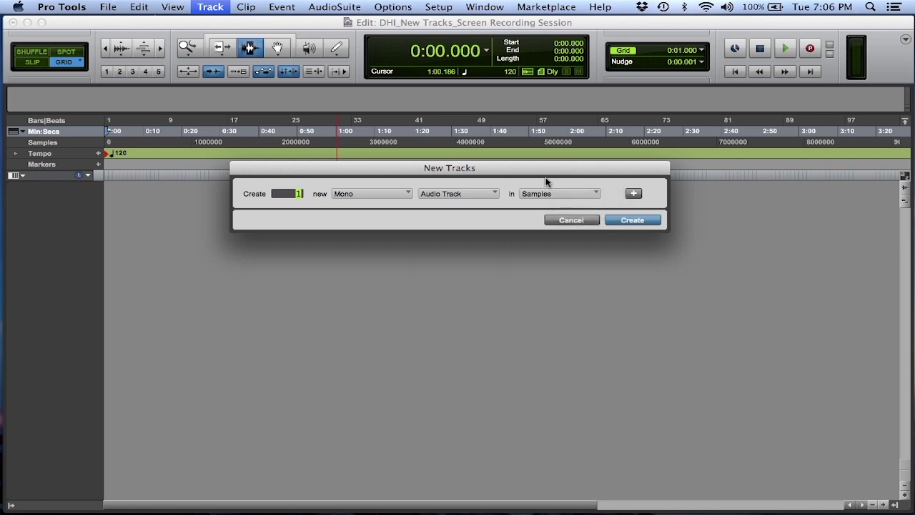
click(632, 194)
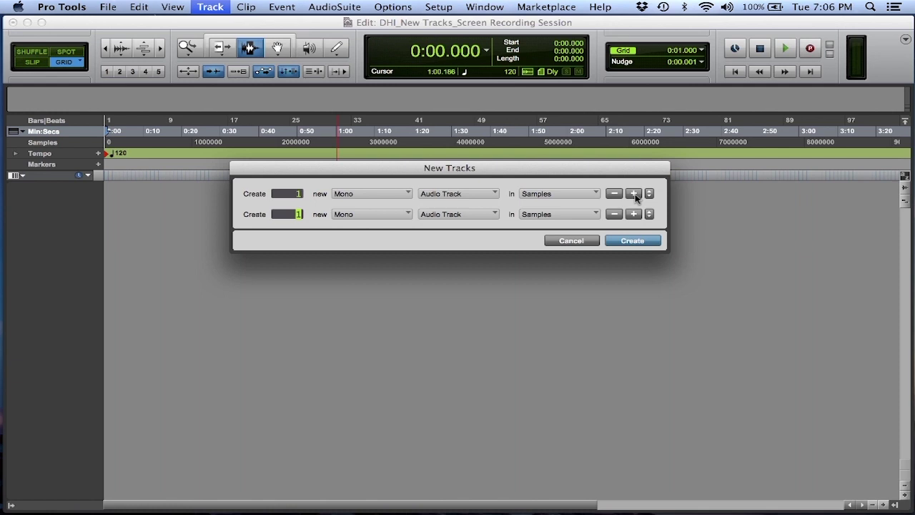
click(571, 241)
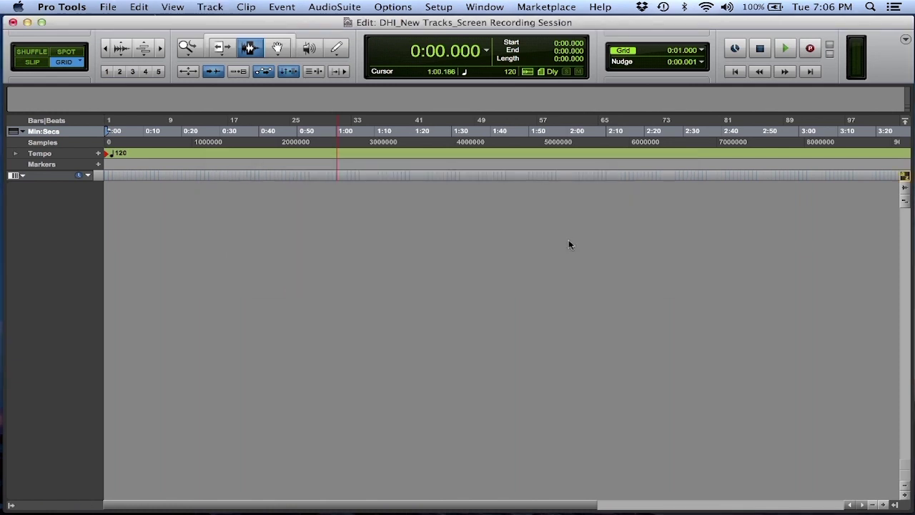
click(207, 7)
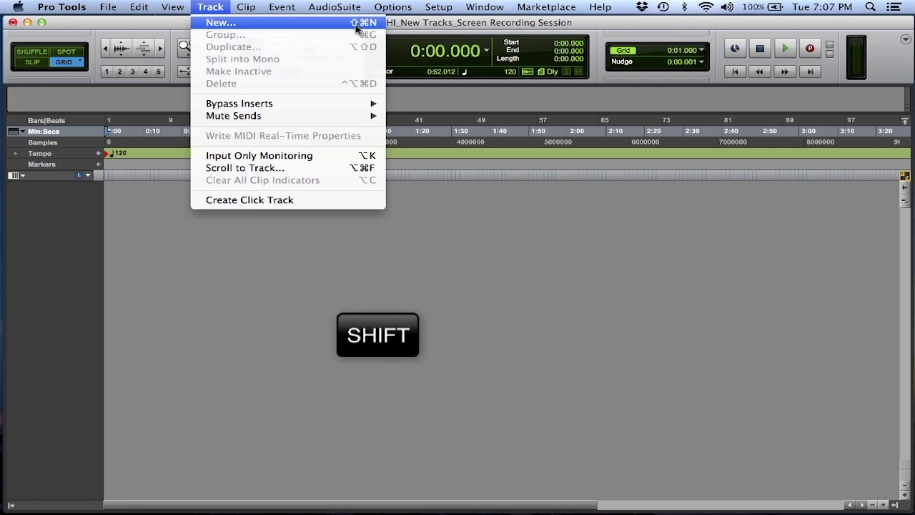
key(shift+super+n)
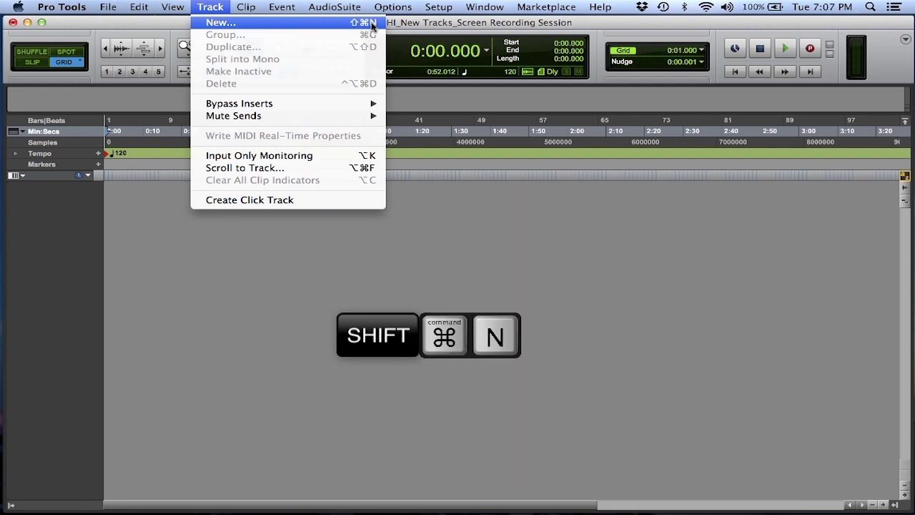
click(373, 27)
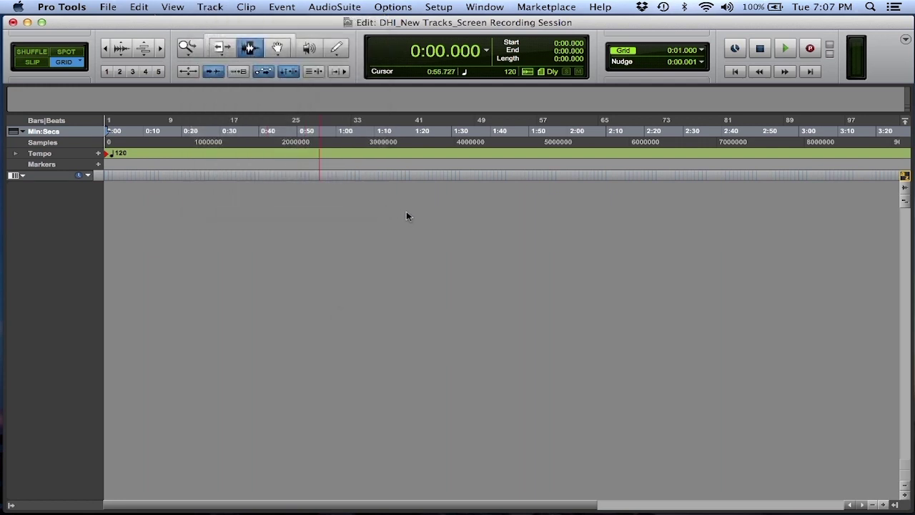
- Open New Tracks with Shift+Cmd+N and set it to 1 Stereo Audio Track in Samples
key(shift+super+n)
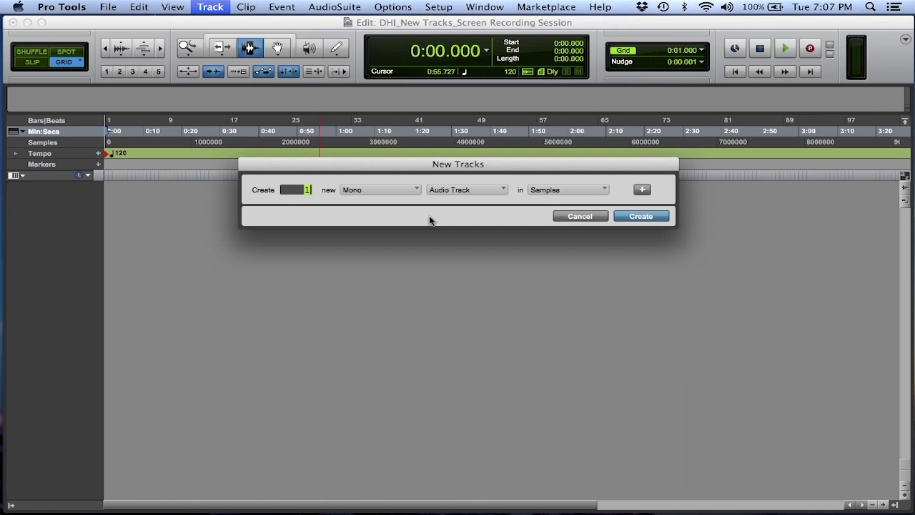
key(super+Right)
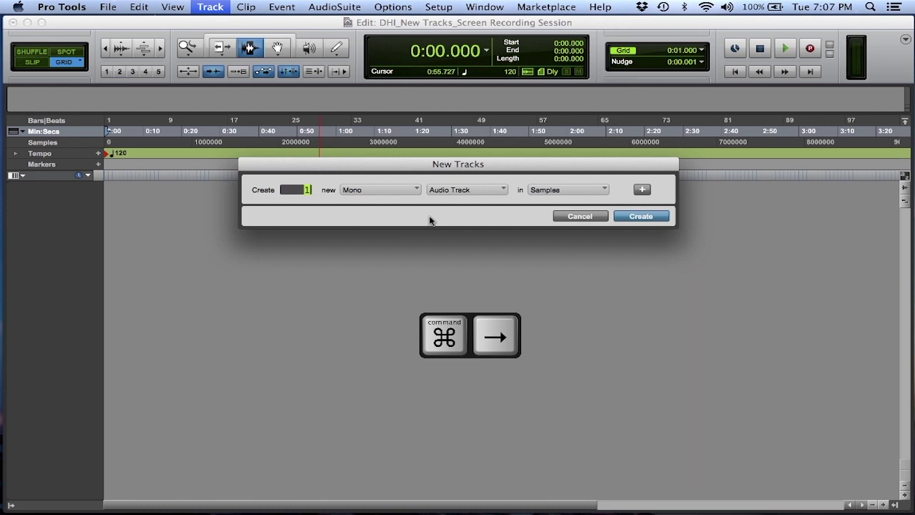
key(super+Left)
key(super+Left)
key(super+Left)
key(super+Left)
key(super+Left)
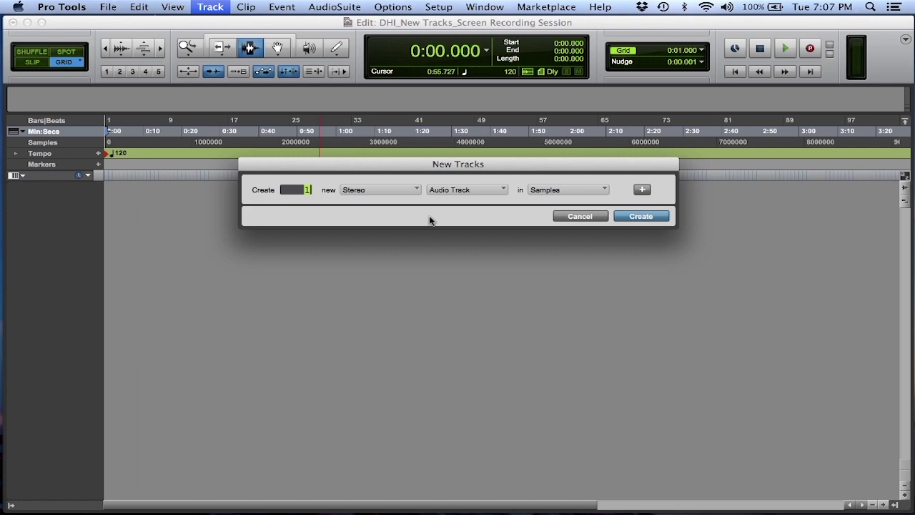
key(super+Down)
key(super+Down)
key(super+Down)
key(super+Down)
key(super+Down)
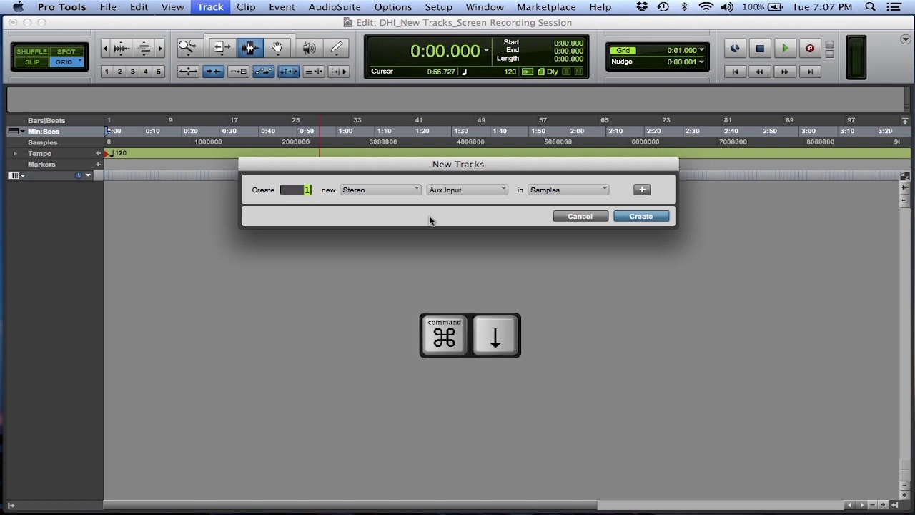
key(super+Up)
key(super+Up)
key(super+Up)
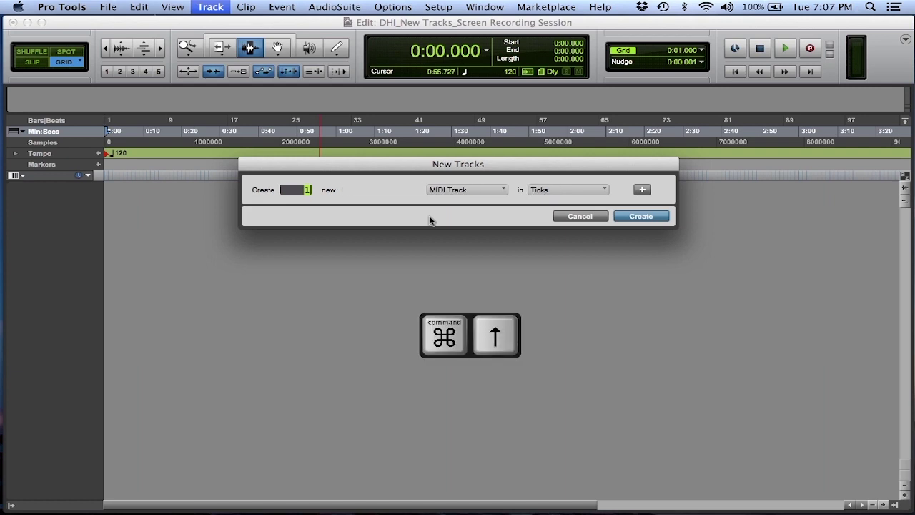
key(super+Up)
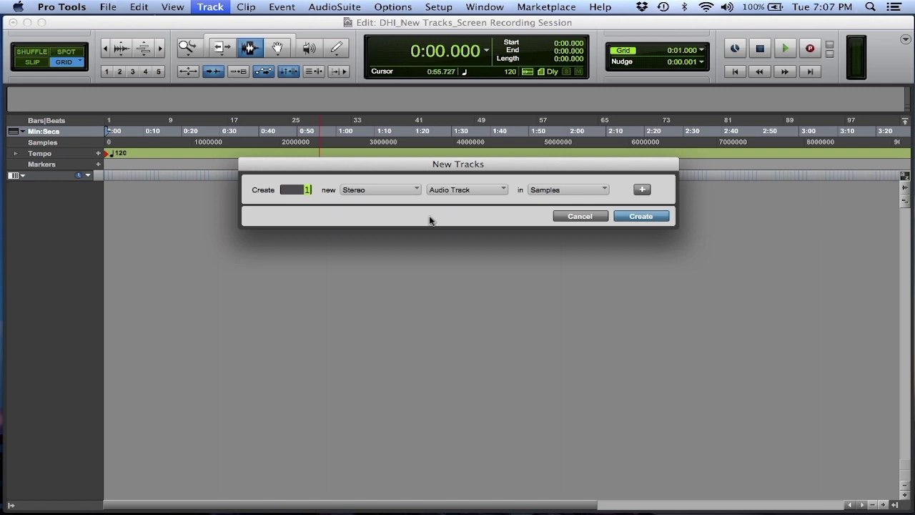
key(alt+super+Up)
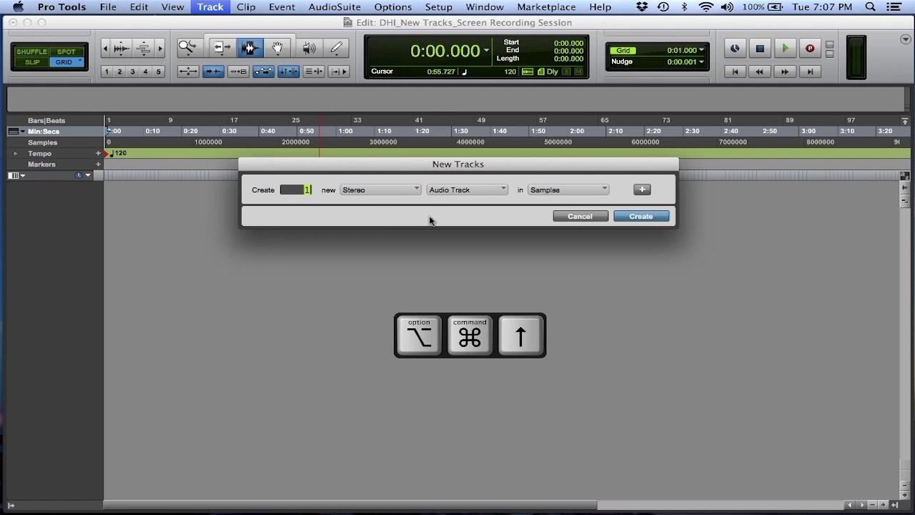
key(alt+super+Up)
key(alt+super+Down)
key(alt+super+Down)
key(alt+super+Down)
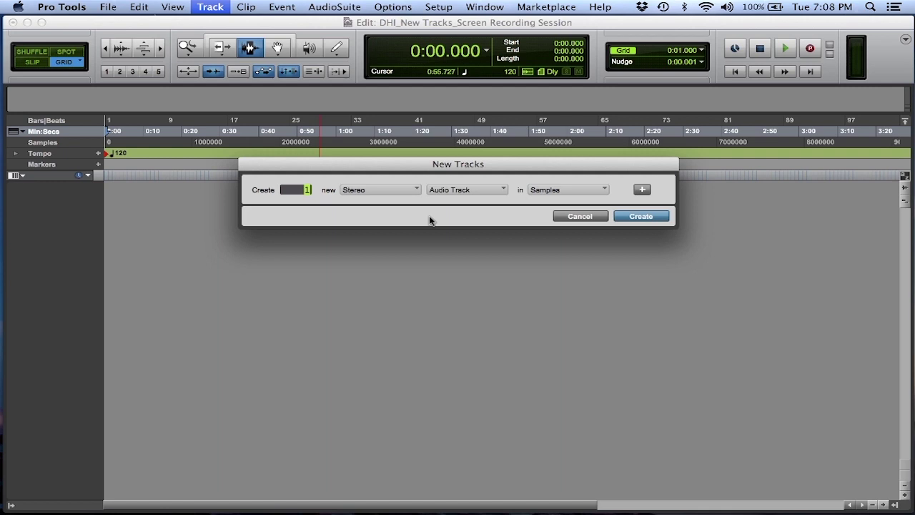
- Add rows for a Mono Audio Track, a Mono Aux Input and another Mono Audio Track
key(shift)
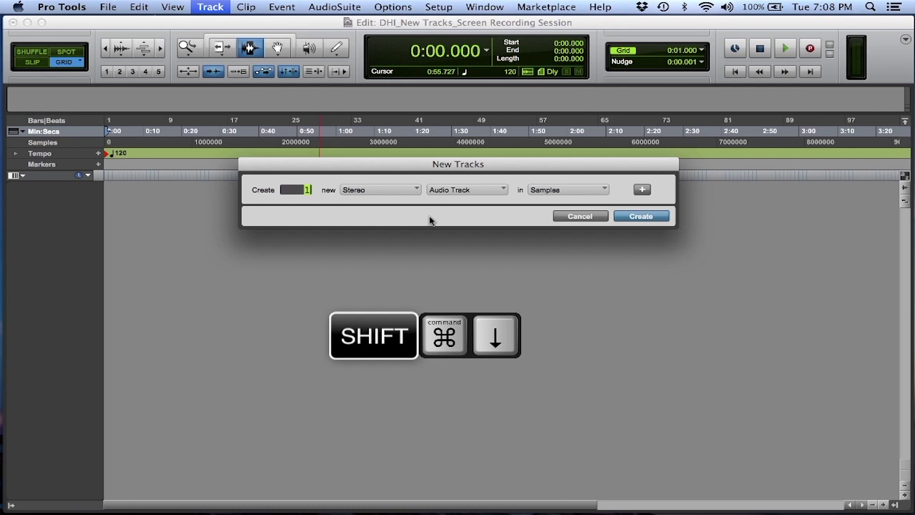
key(shift+super+Down)
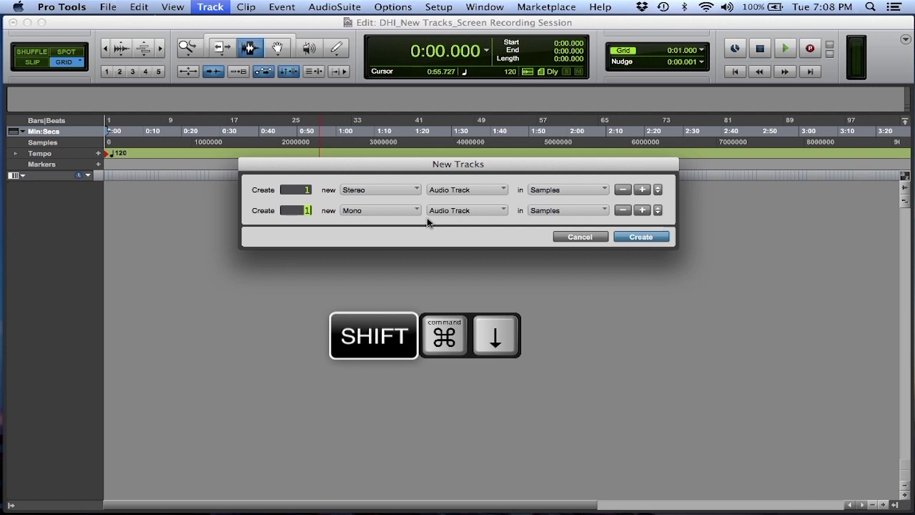
key(super+shift+Down)
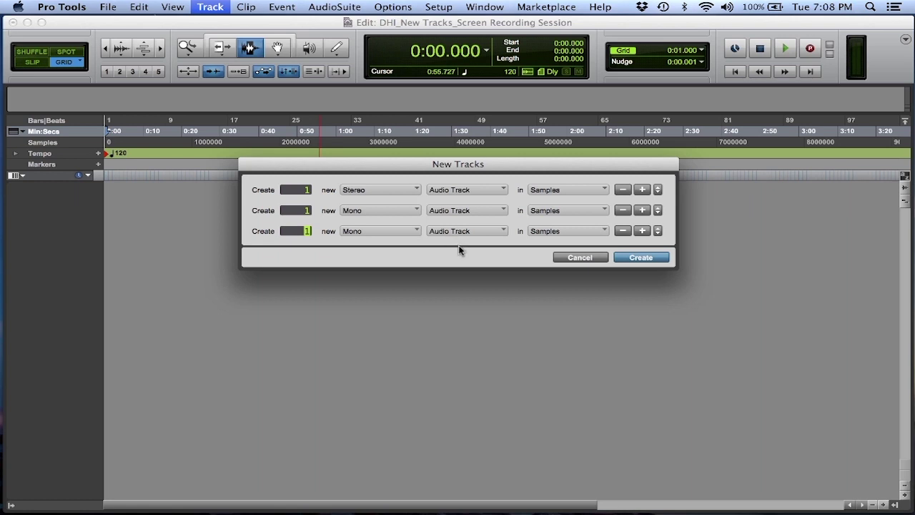
key(super+Down)
key(shift+super+Down)
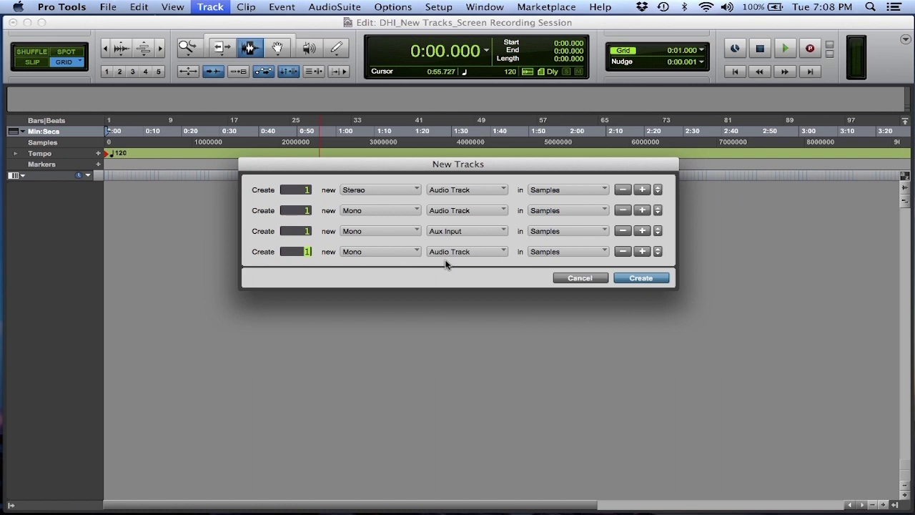
- Make the fourth row a Stereo Aux Input and add a fifth row
key(super+Right)
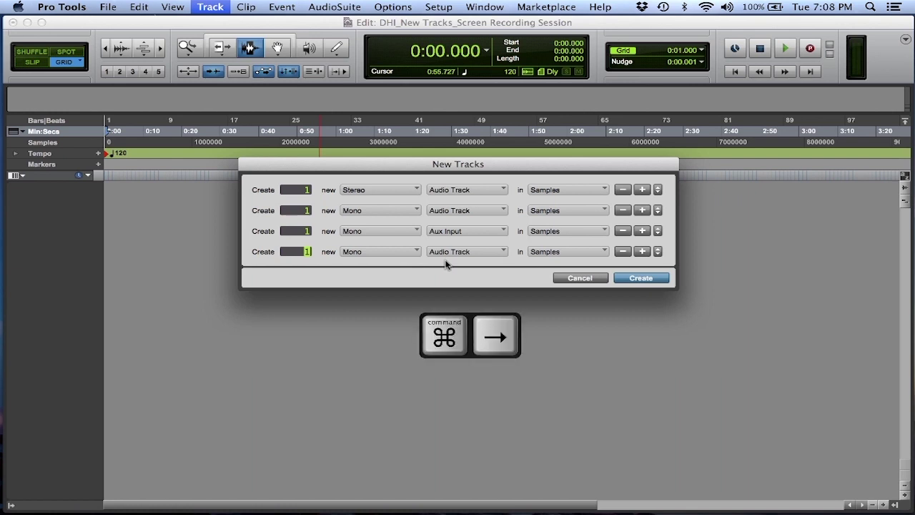
key(super+Down)
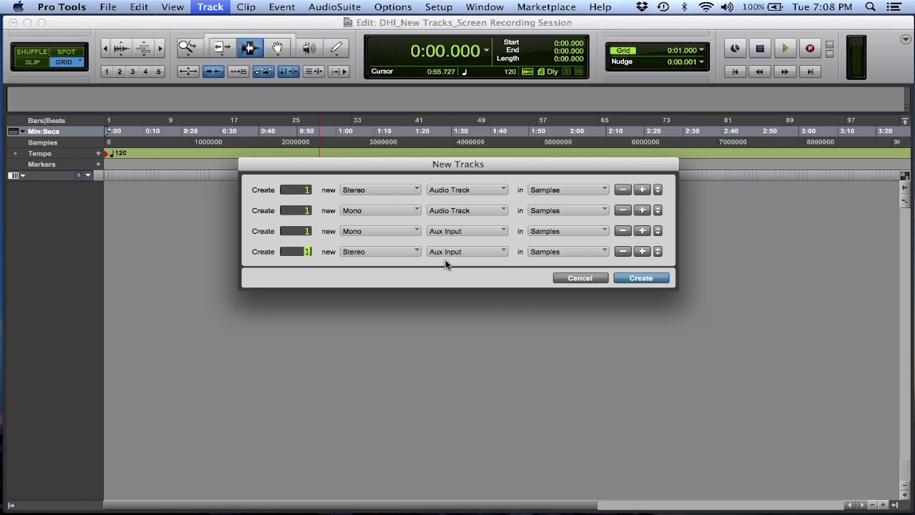
key(shift+super+Down)
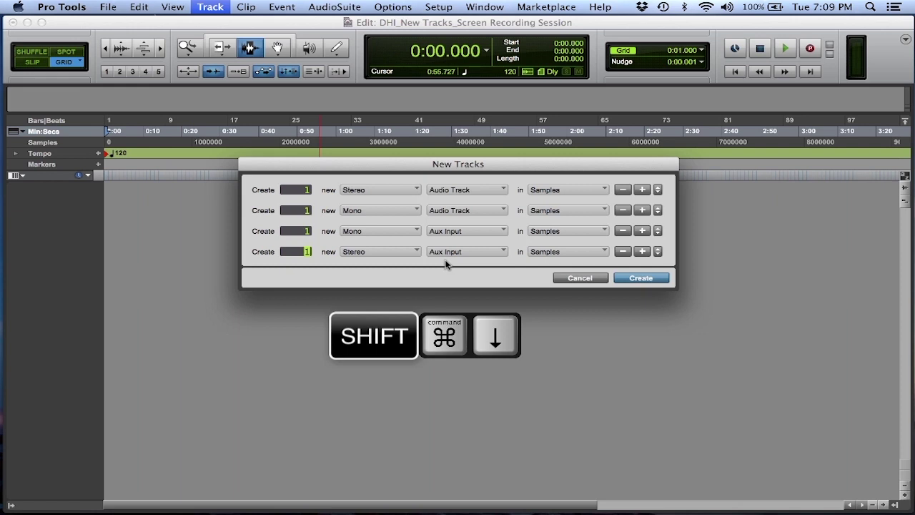
key(shift+super+Down)
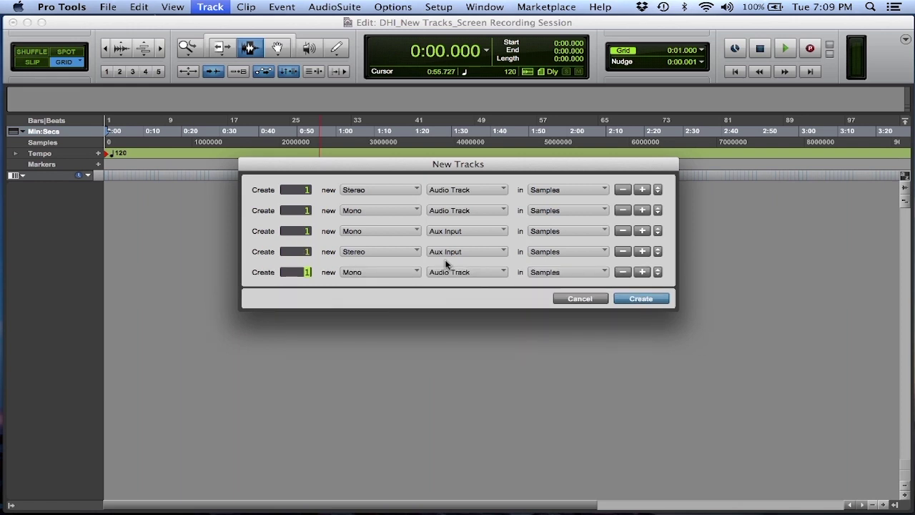
- Set the fifth row to a Stereo Master Fader and create all five tracks
key(super+Right)
key(super+Right)
key(super+Down)
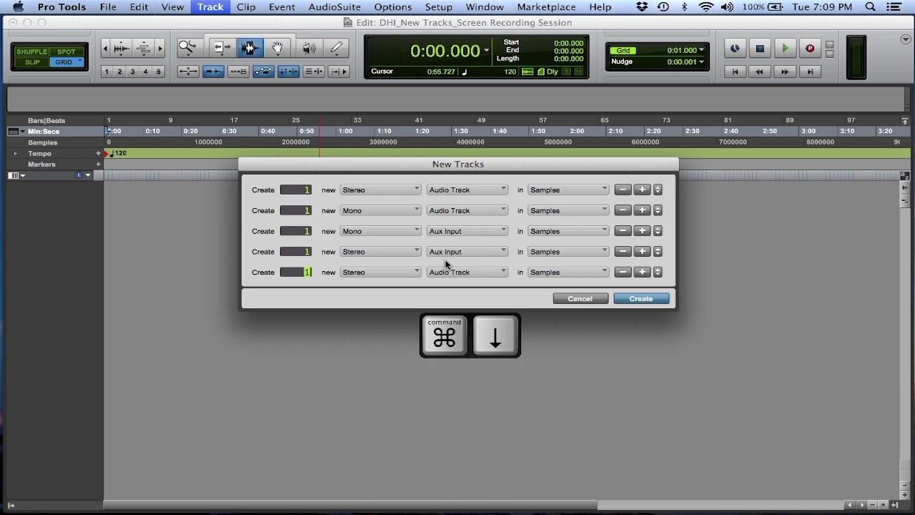
key(super+Down)
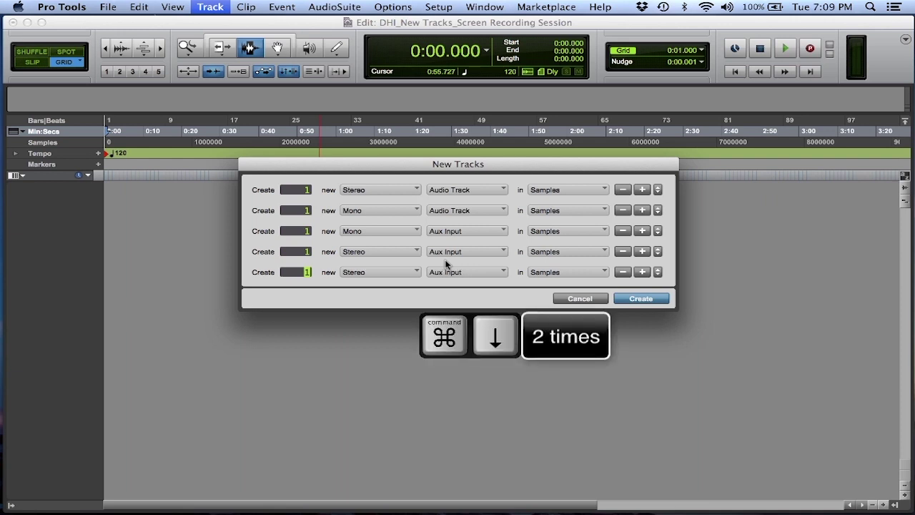
key(super+Down)
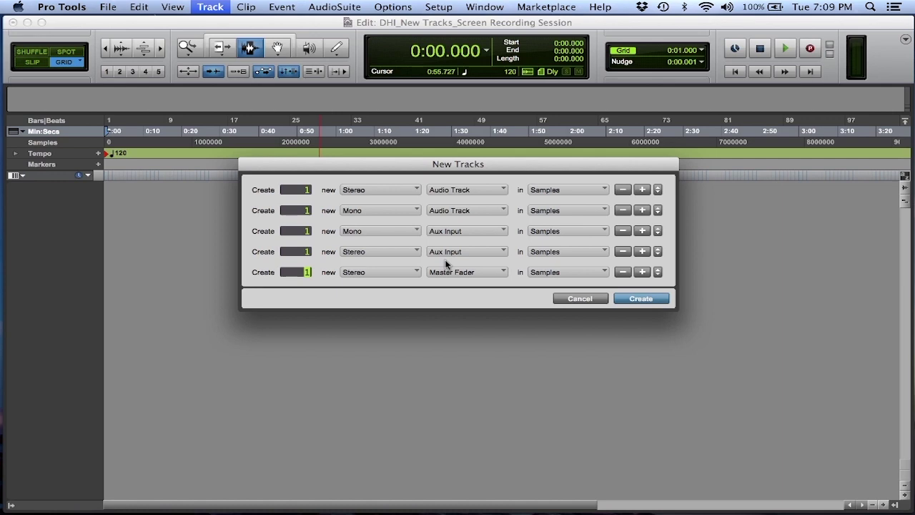
key(Return)
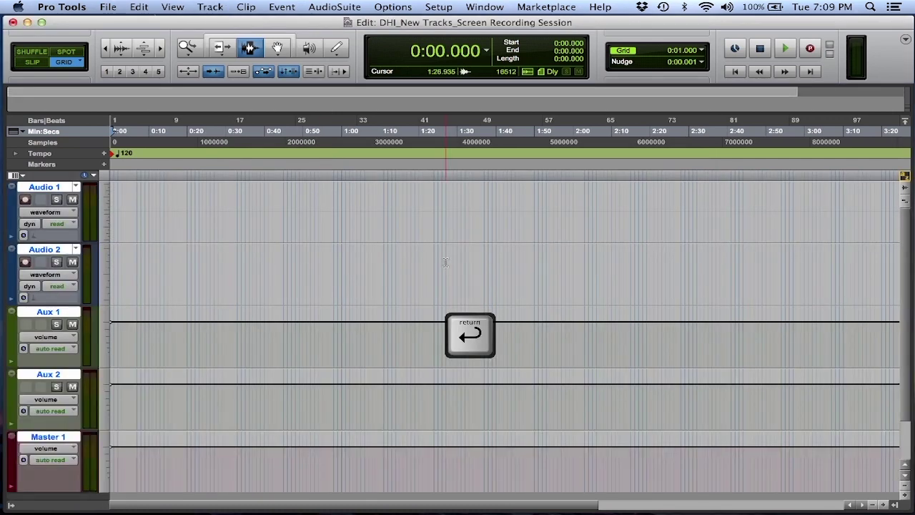